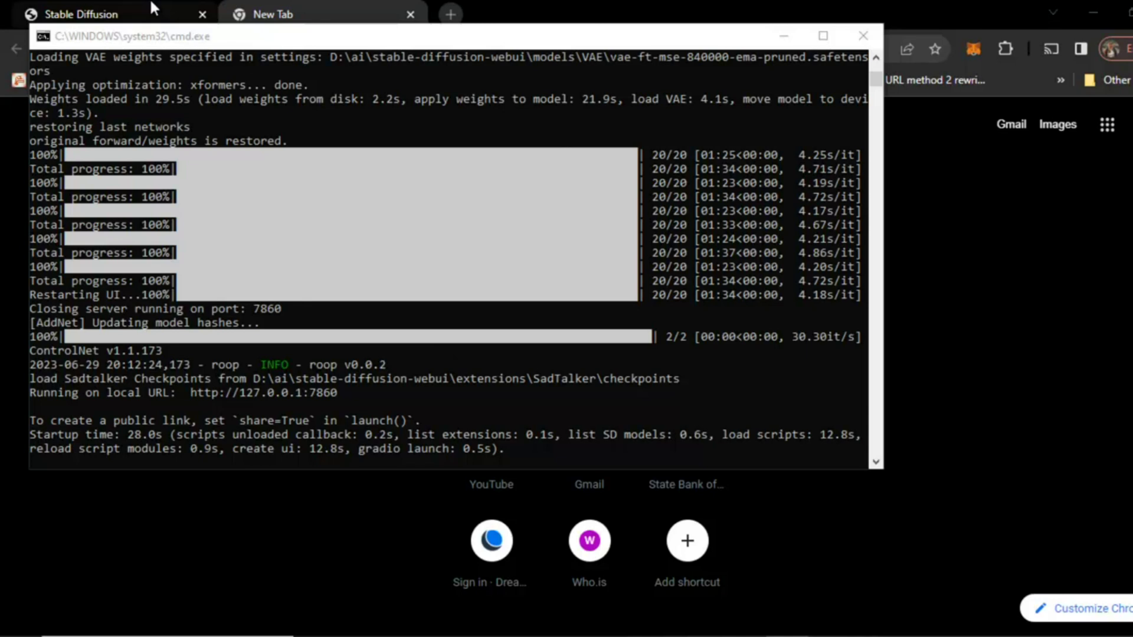
Search Google for 'github sadtalker' in the new Chrome tab.
click(277, 15)
click(316, 48)
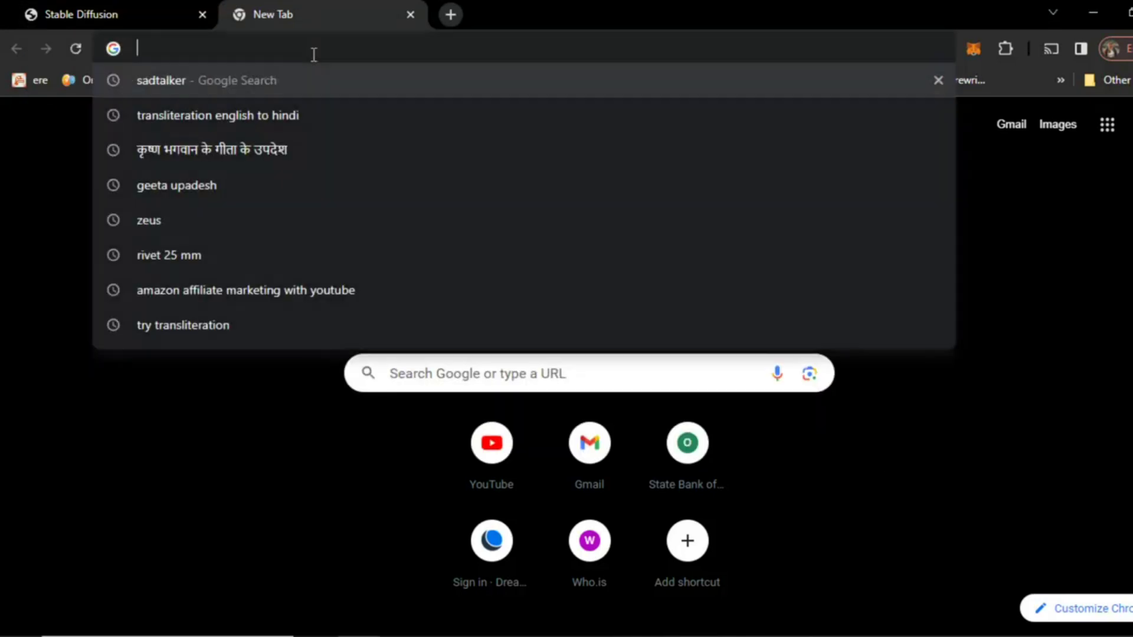
text(github)
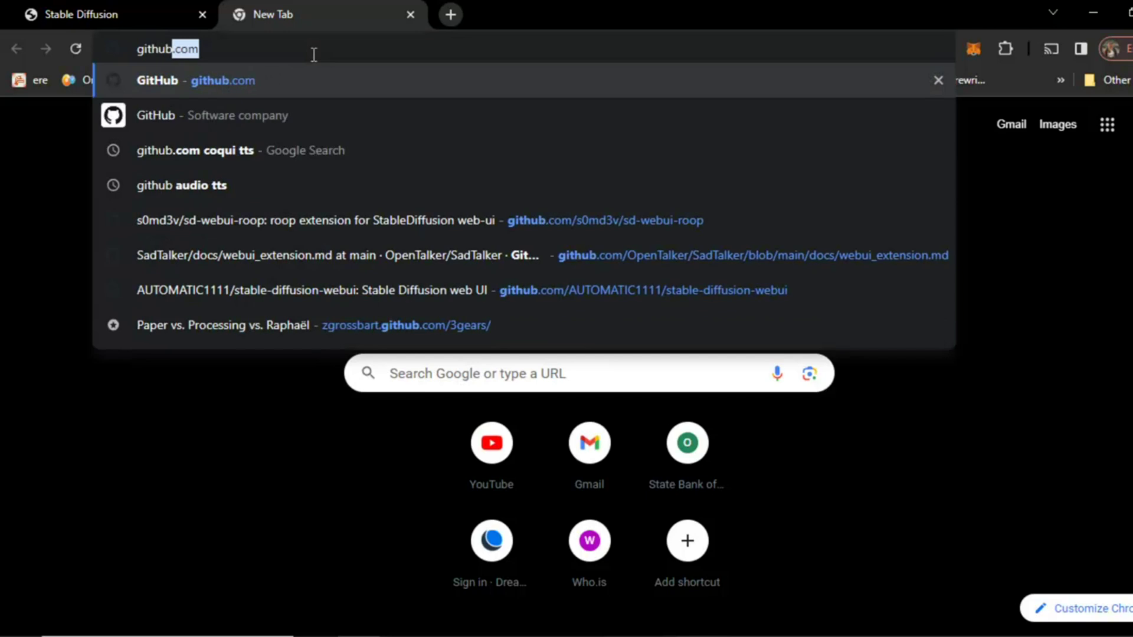
text( sadt)
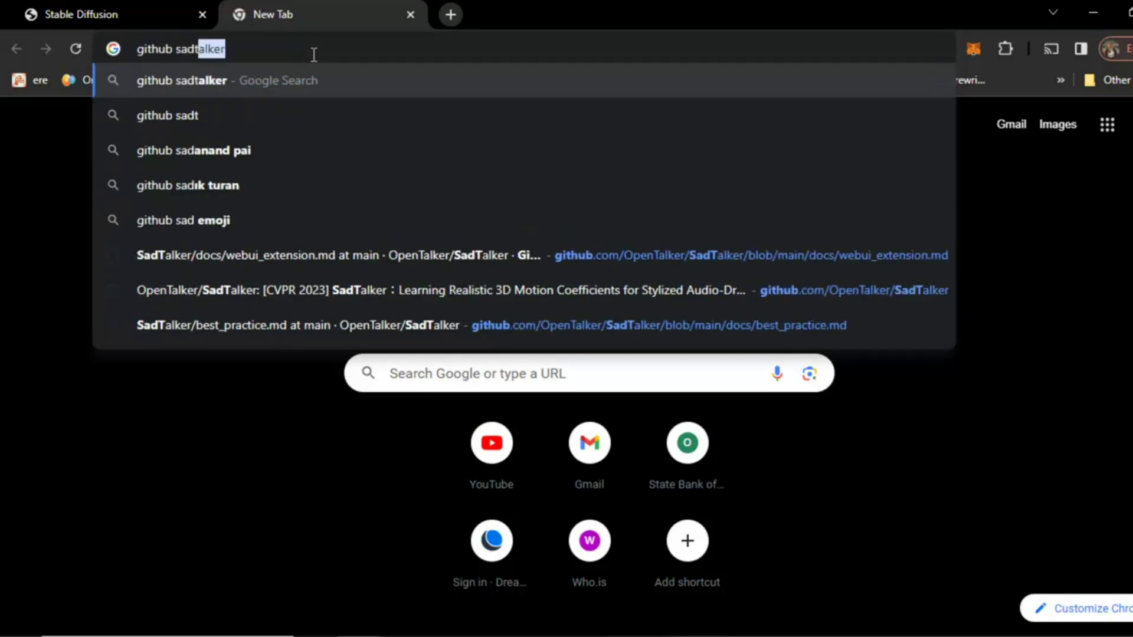
text(alker)
key(Return)
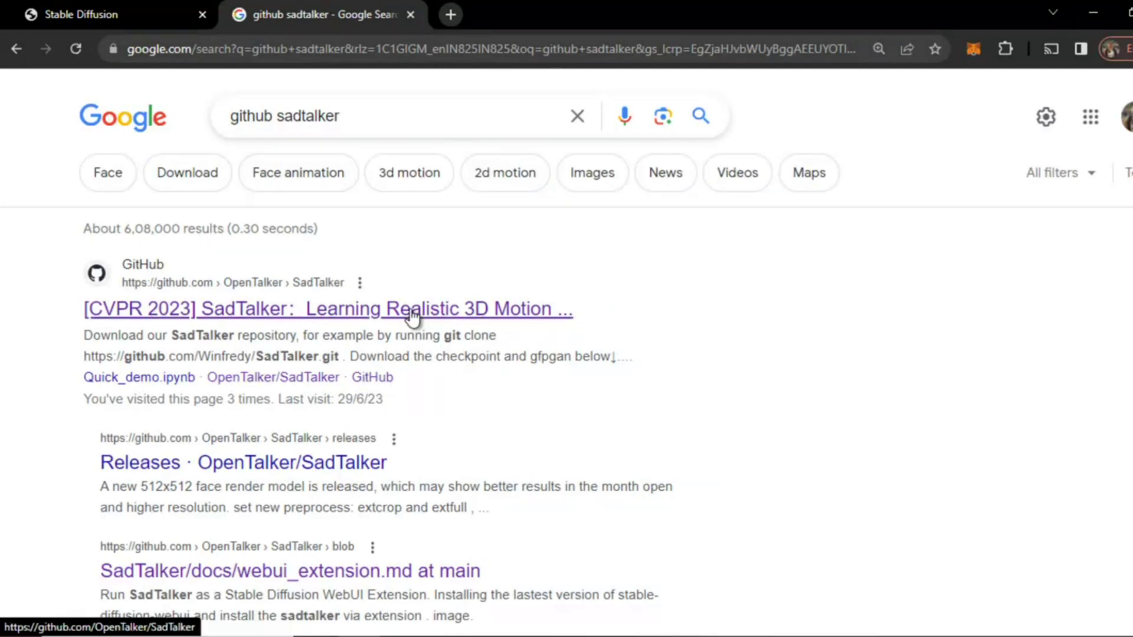
Open the OpenTalker/SadTalker GitHub repository page from the search results.
click(412, 317)
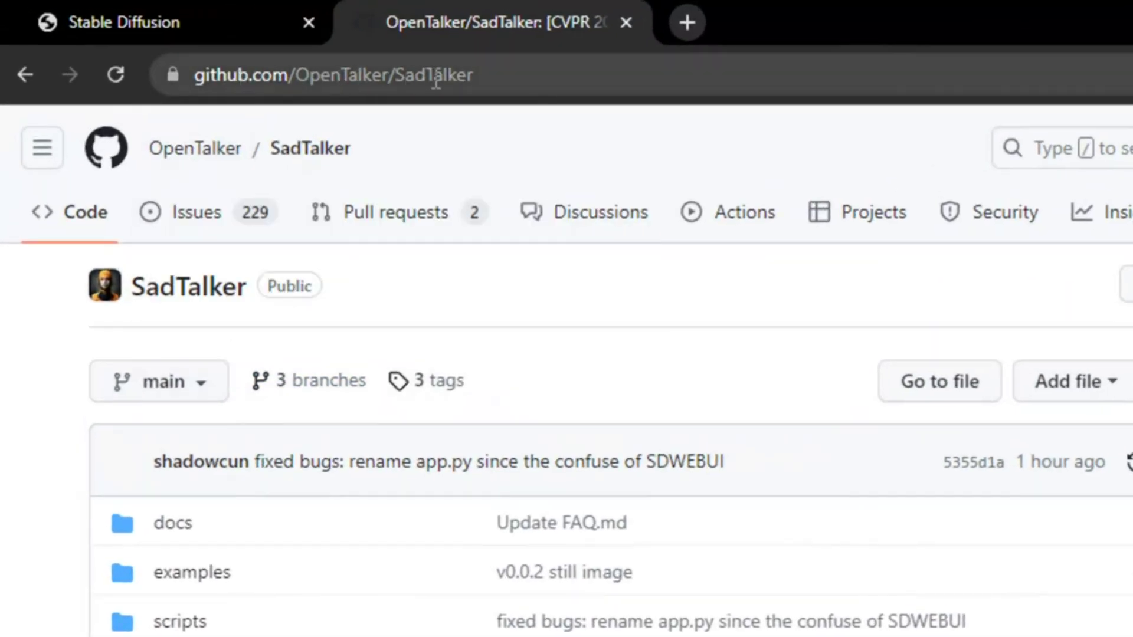
scroll(718, 370, down, 2)
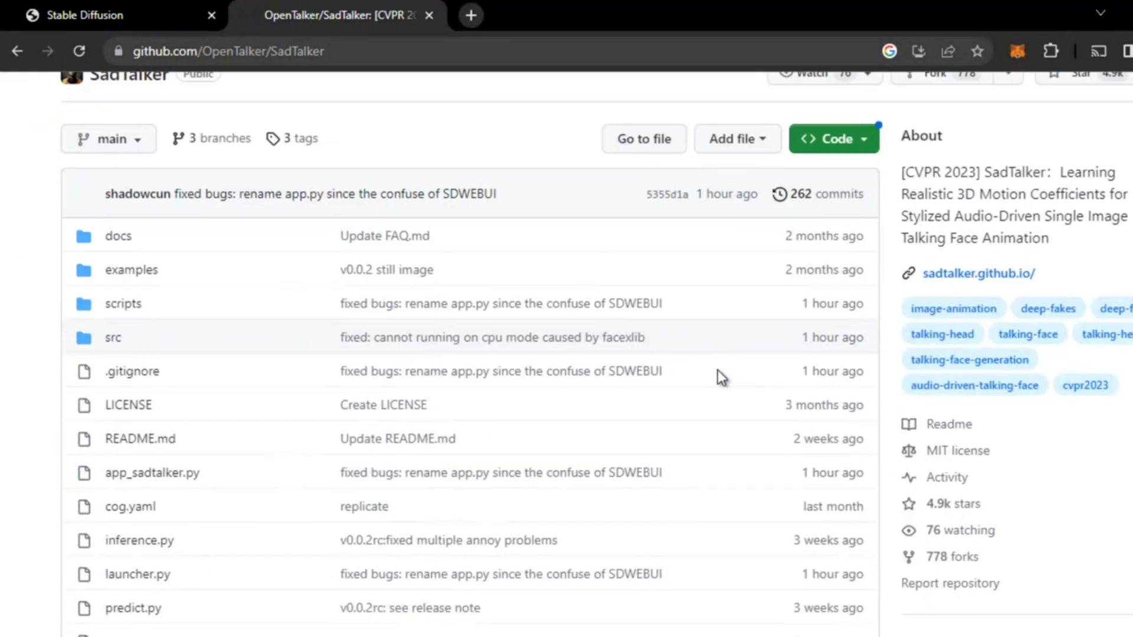
scroll(625, 449, down, 14)
scroll(627, 456, down, 7)
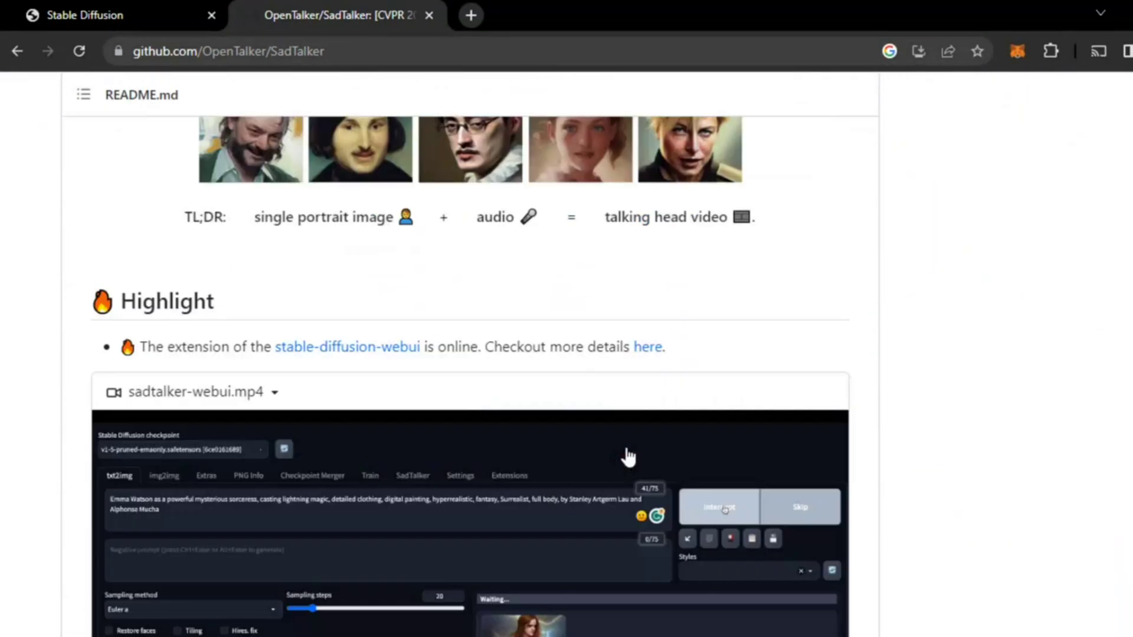
scroll(628, 458, up, 13)
scroll(627, 455, down, 8)
scroll(627, 455, up, 10)
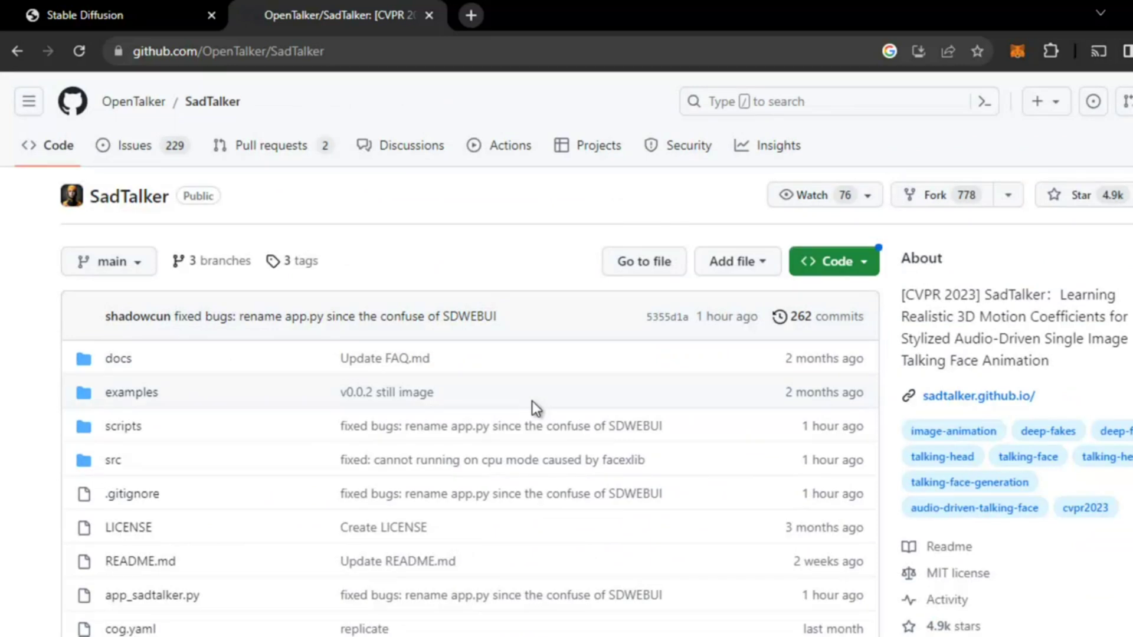
Copy the repository's HTTPS clone URL and switch back to the Stable Diffusion tab.
click(873, 269)
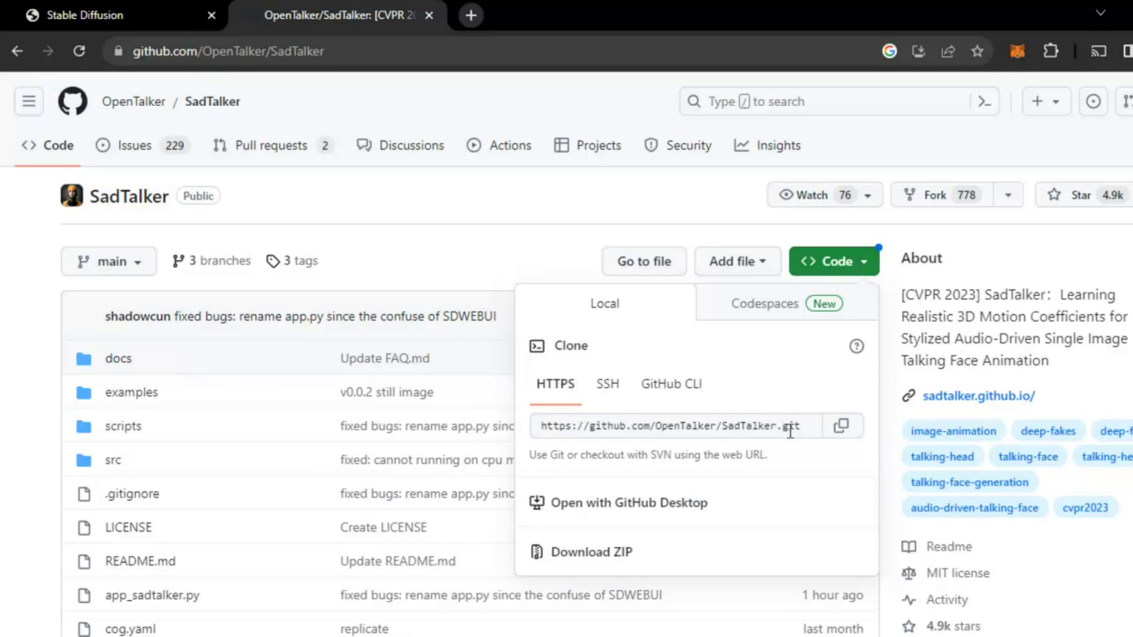
click(842, 426)
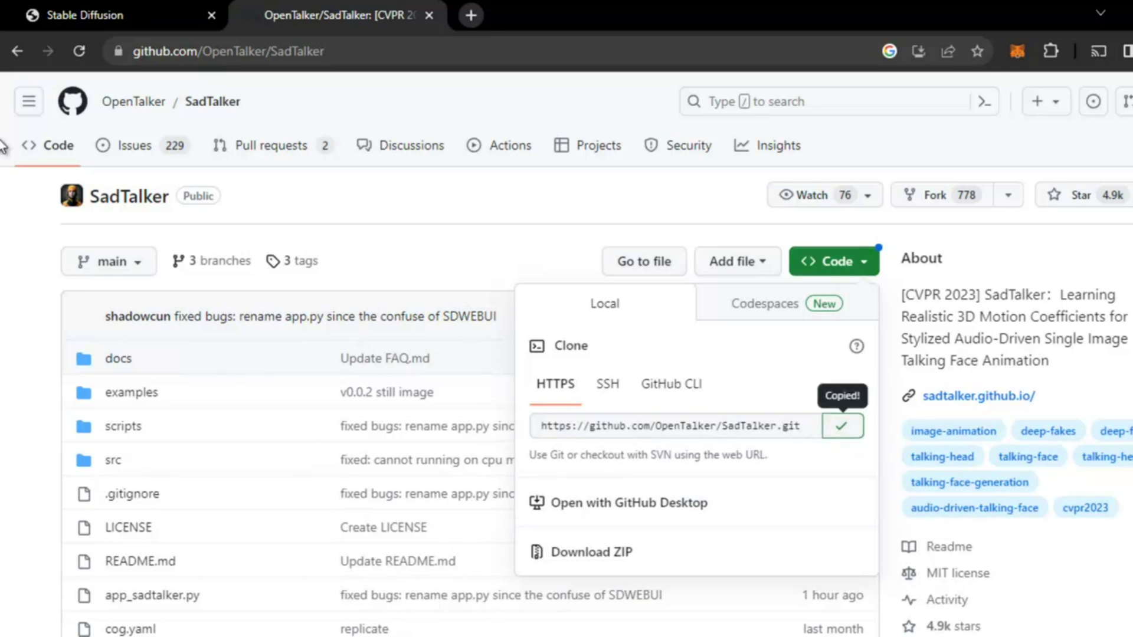
click(79, 5)
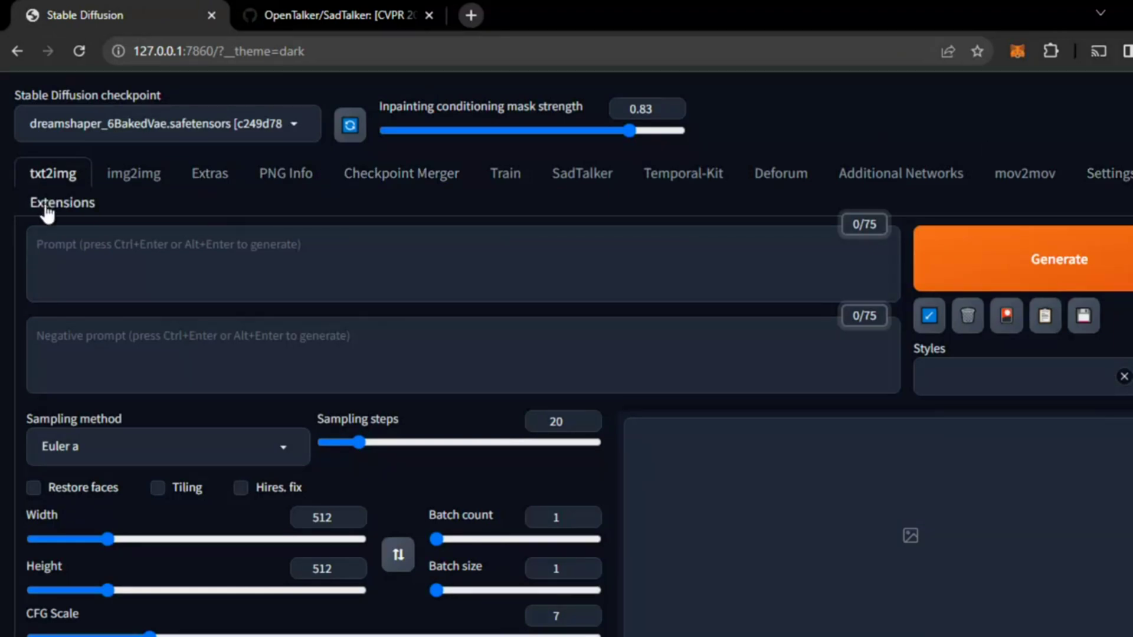
click(81, 209)
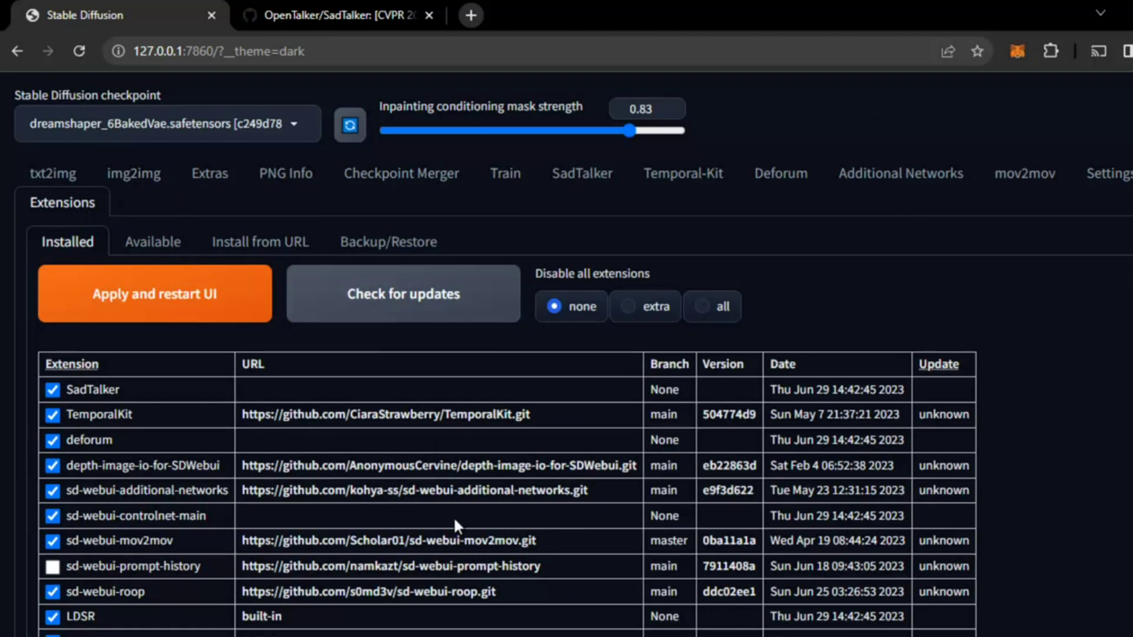
scroll(466, 490, down, 2)
click(265, 152)
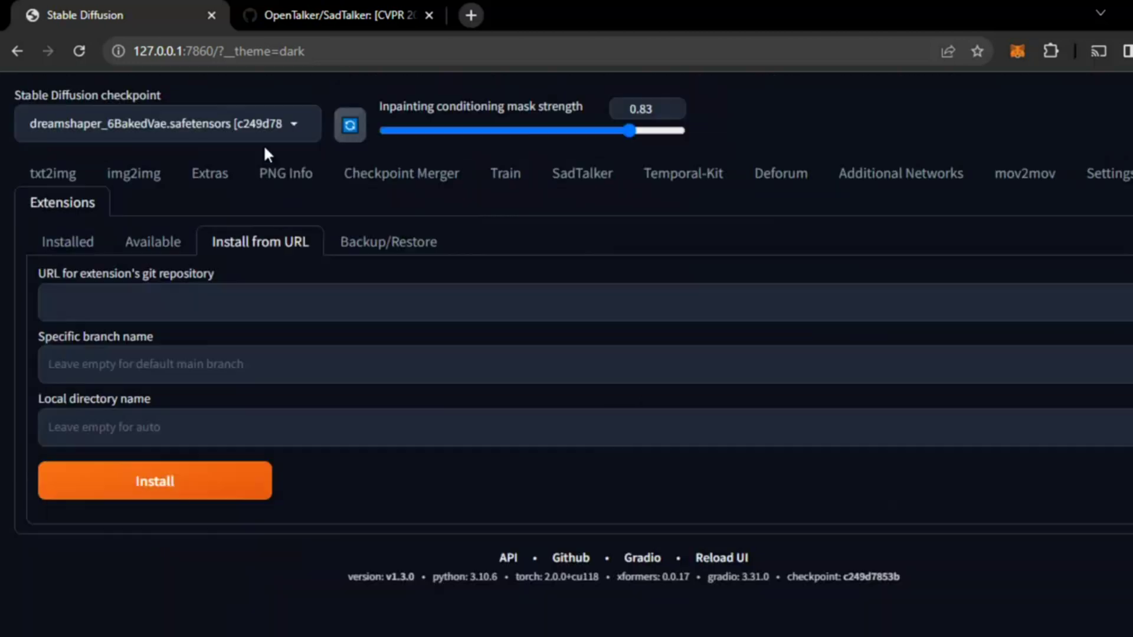
right_click(232, 300)
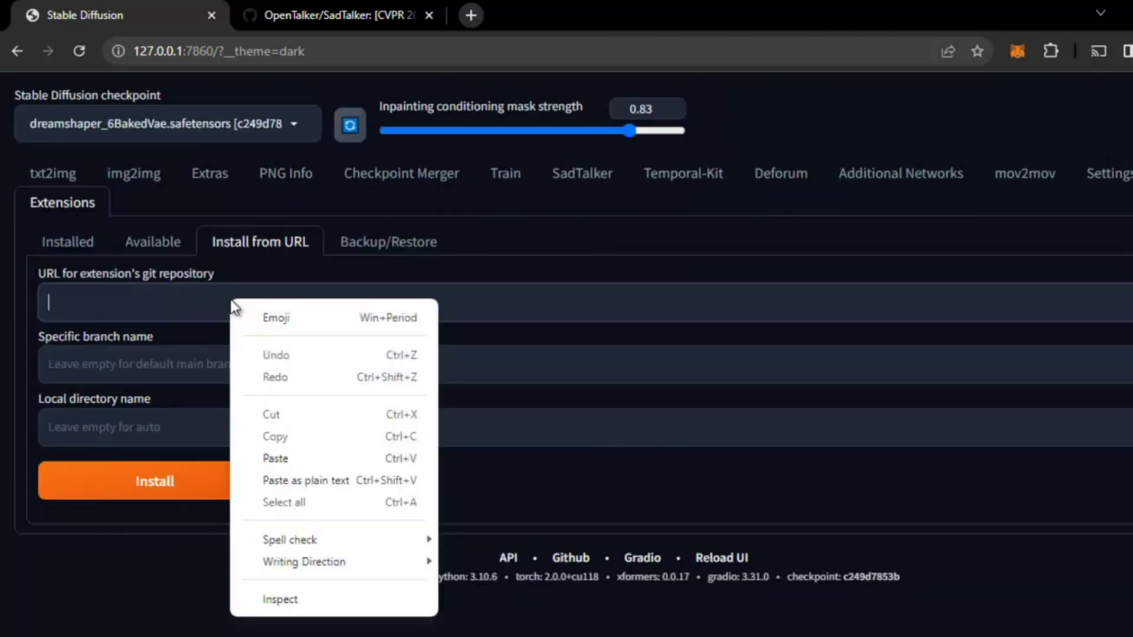
click(326, 476)
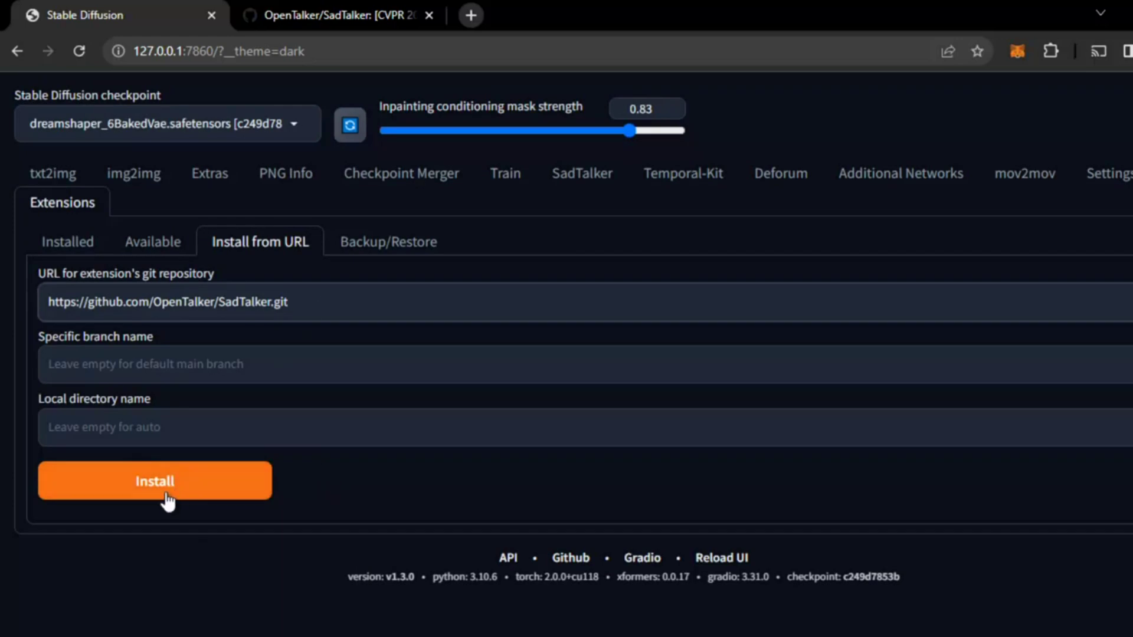
drag(352, 303, 2, 307)
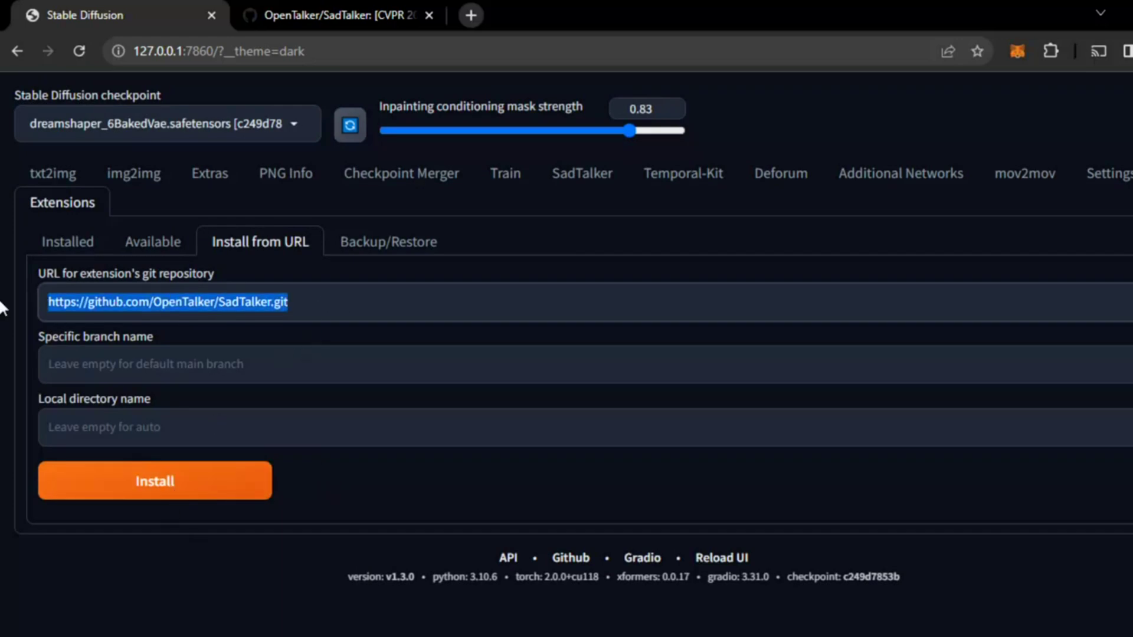
key(BackSpace)
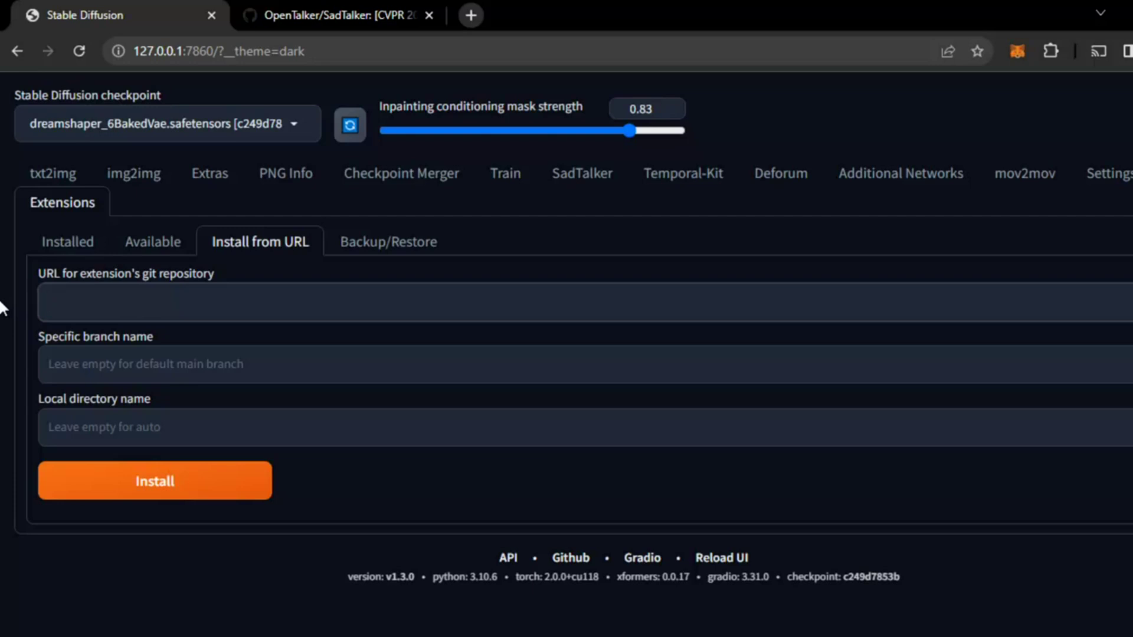
click(74, 244)
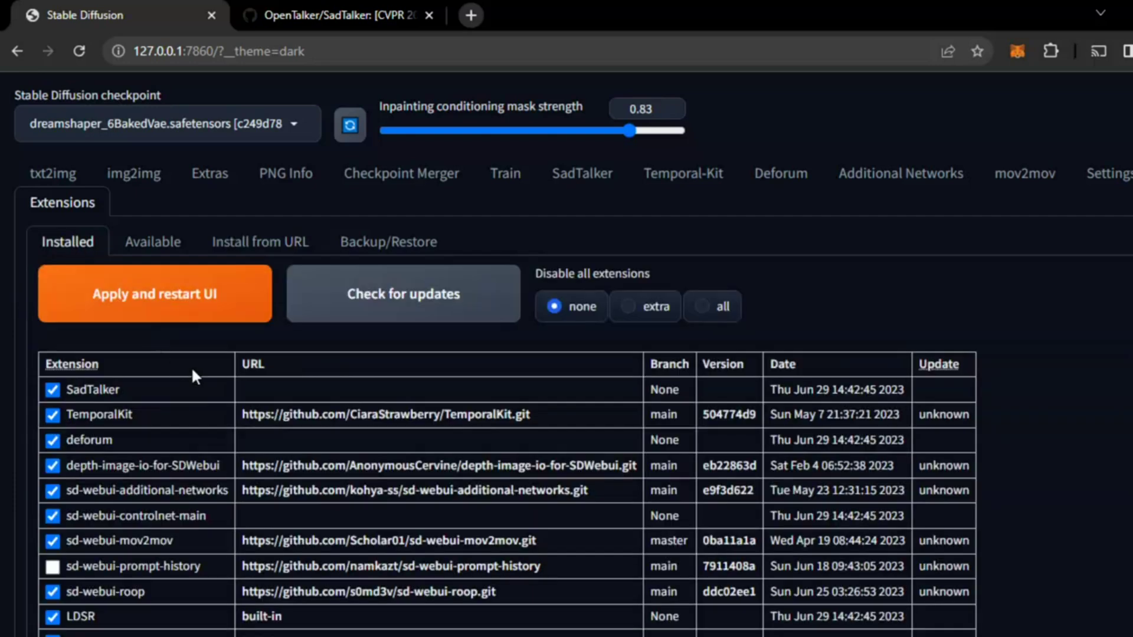
scroll(271, 474, down, 2)
scroll(271, 475, down, 1)
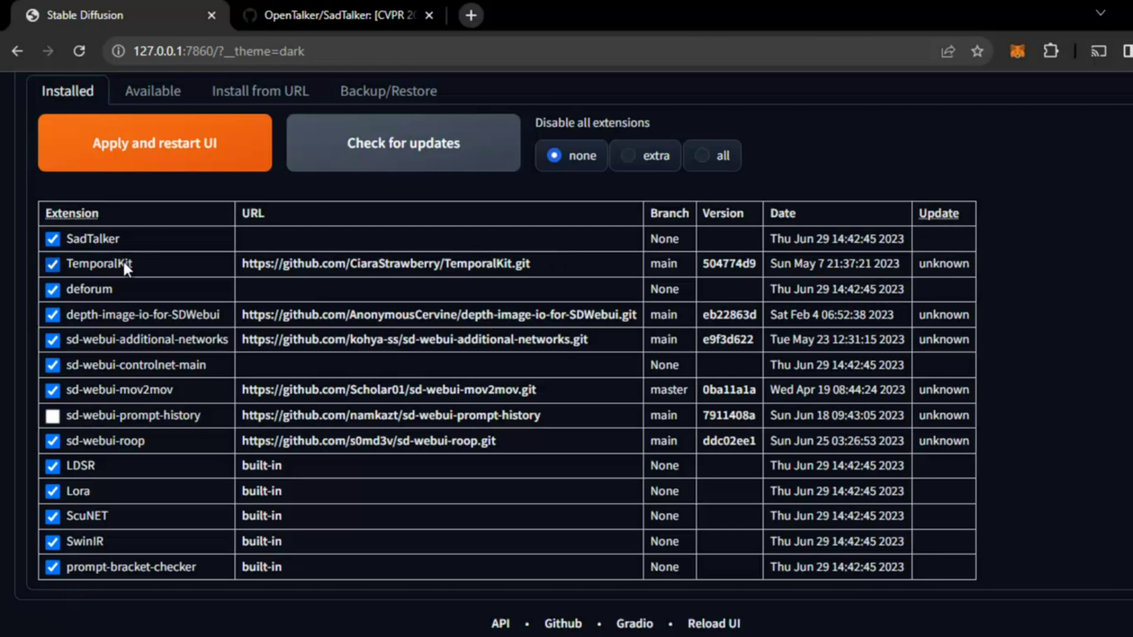
scroll(123, 260, up, 3)
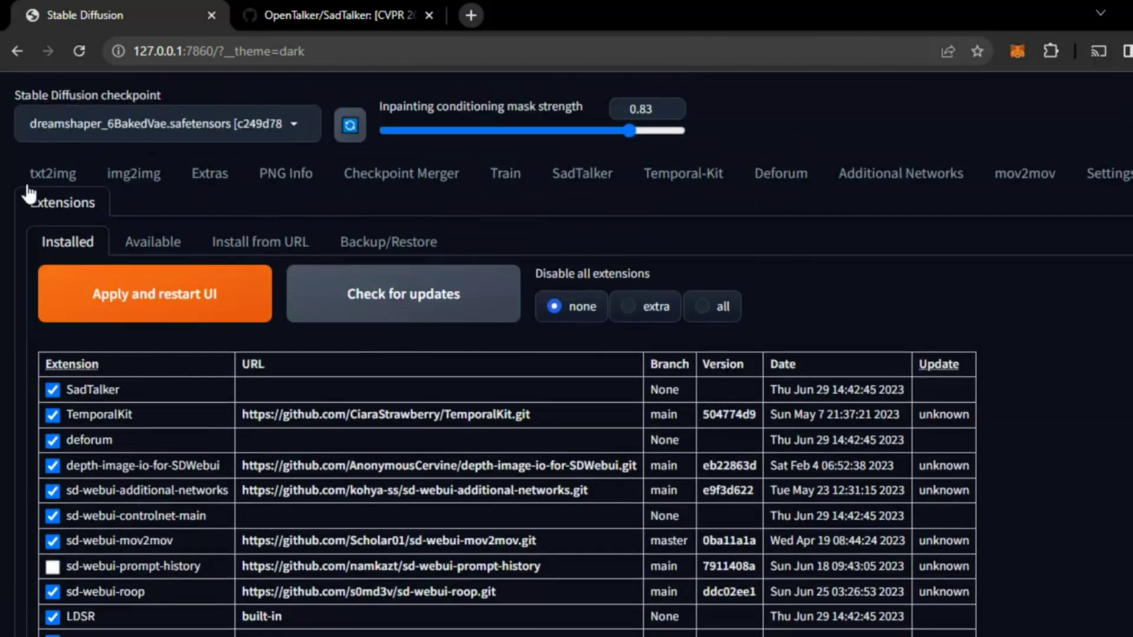
click(53, 174)
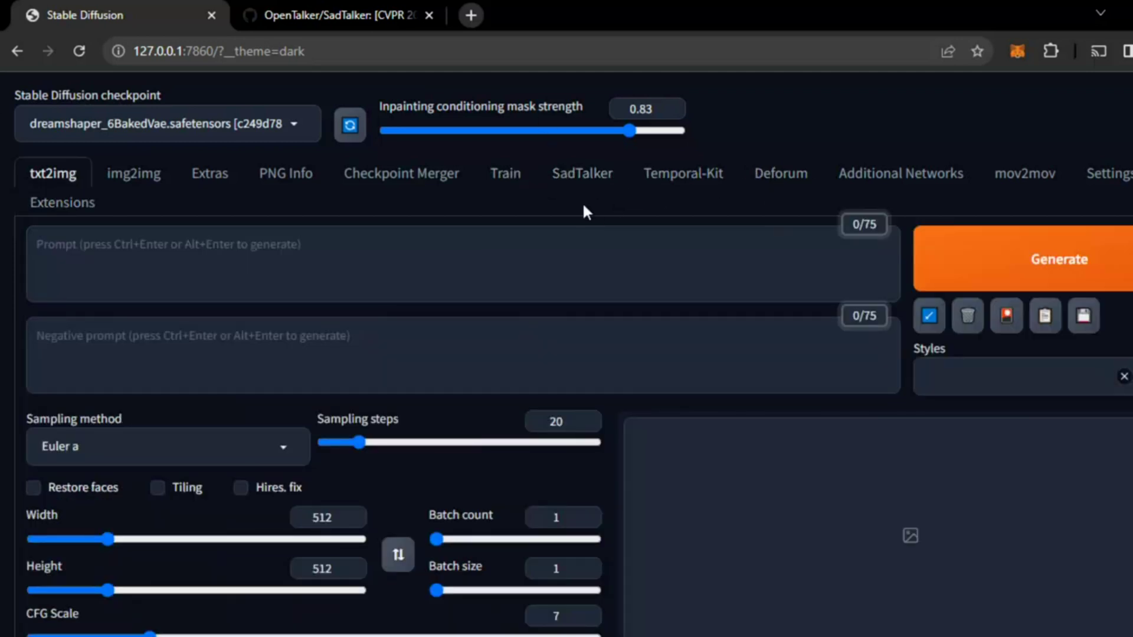
On the SadTalker page, drop portrait 00003-2174251163.png in as the source image.
click(590, 180)
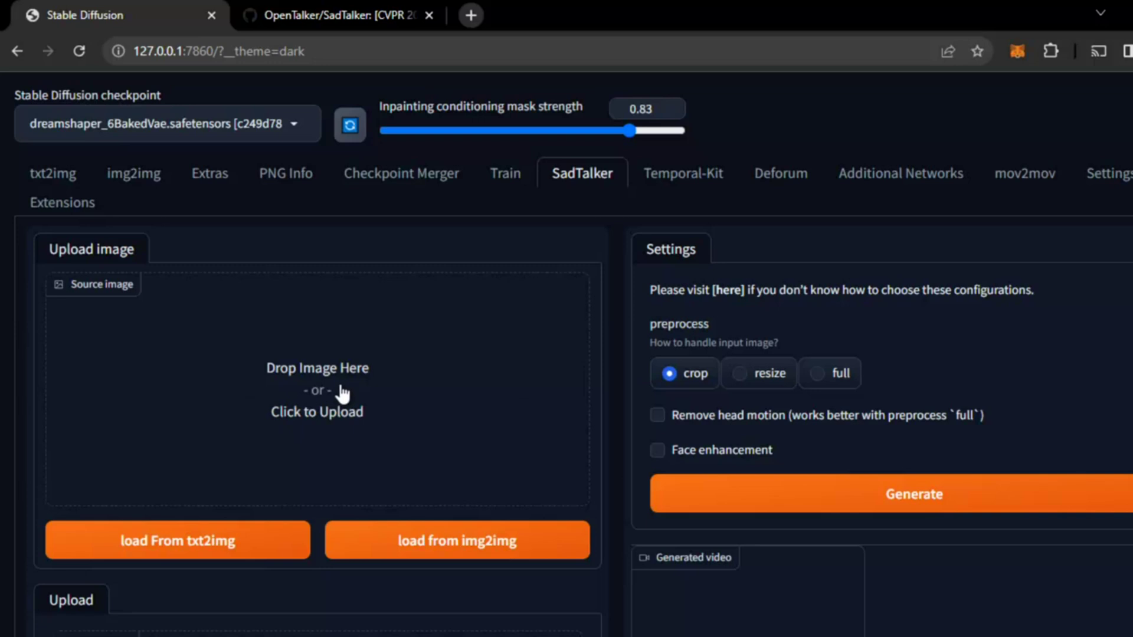
scroll(341, 391, down, 5)
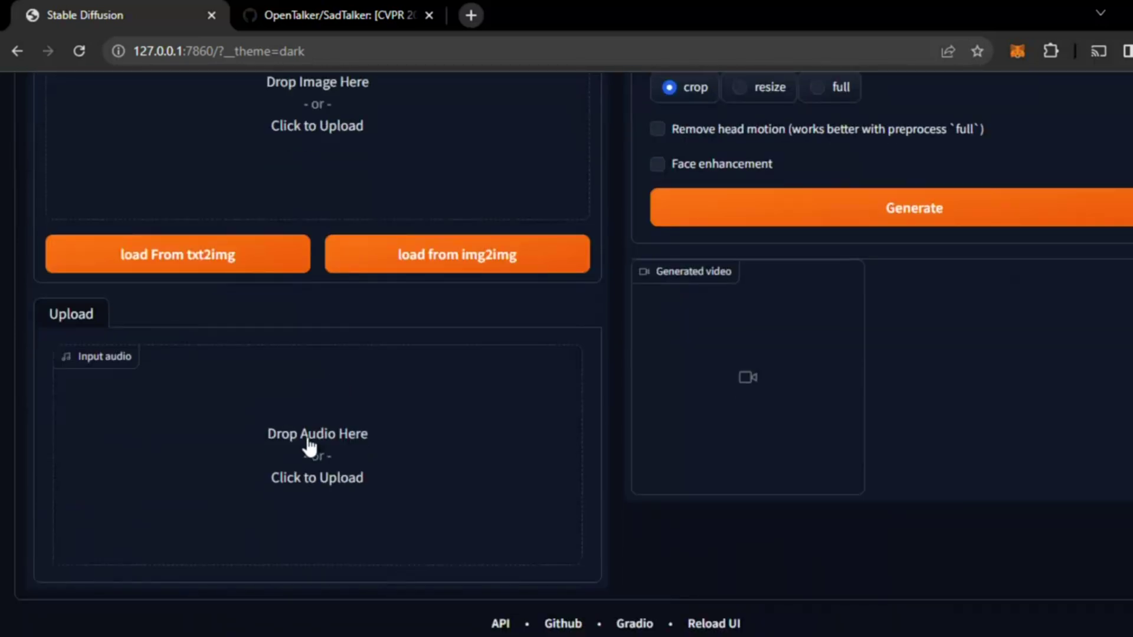
scroll(308, 447, up, 5)
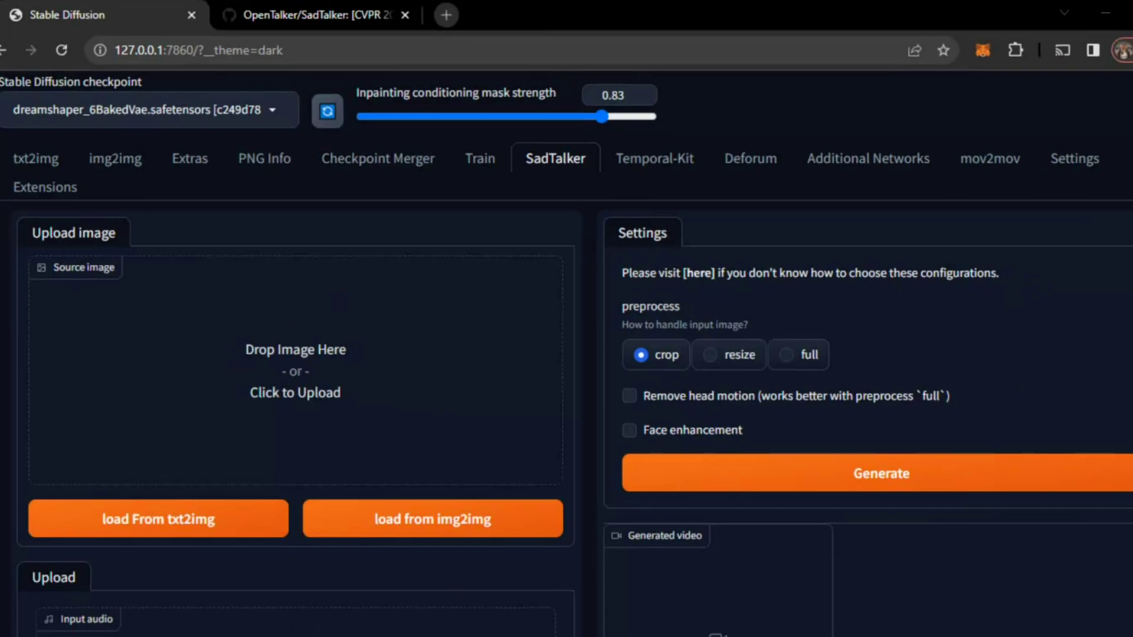
click(379, 596)
drag(804, 466, 292, 341)
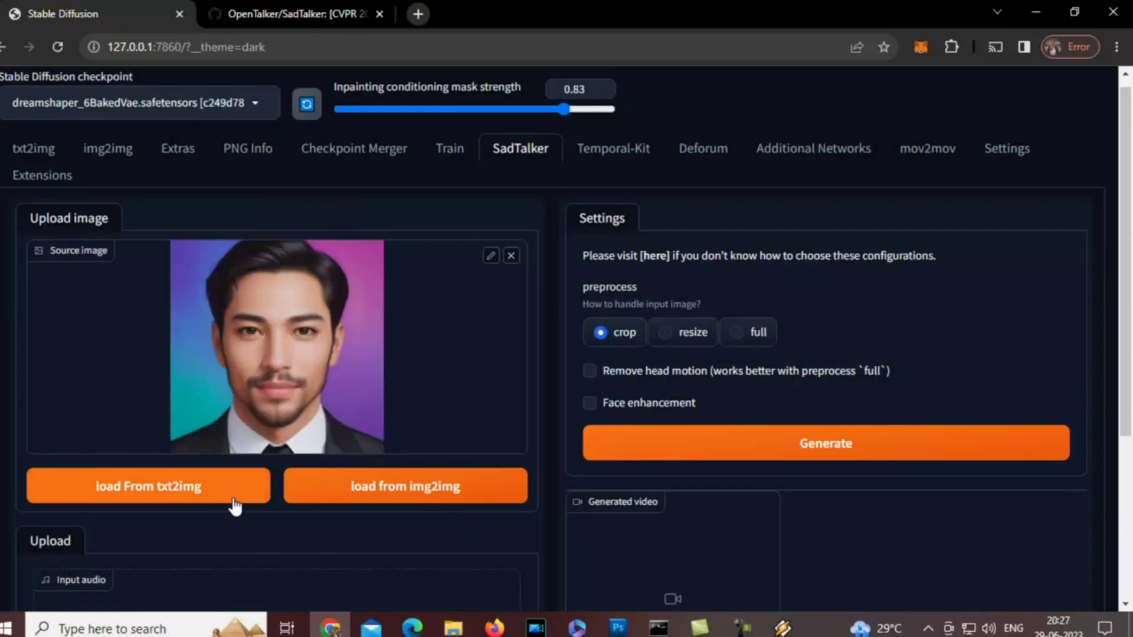
scroll(248, 509, down, 4)
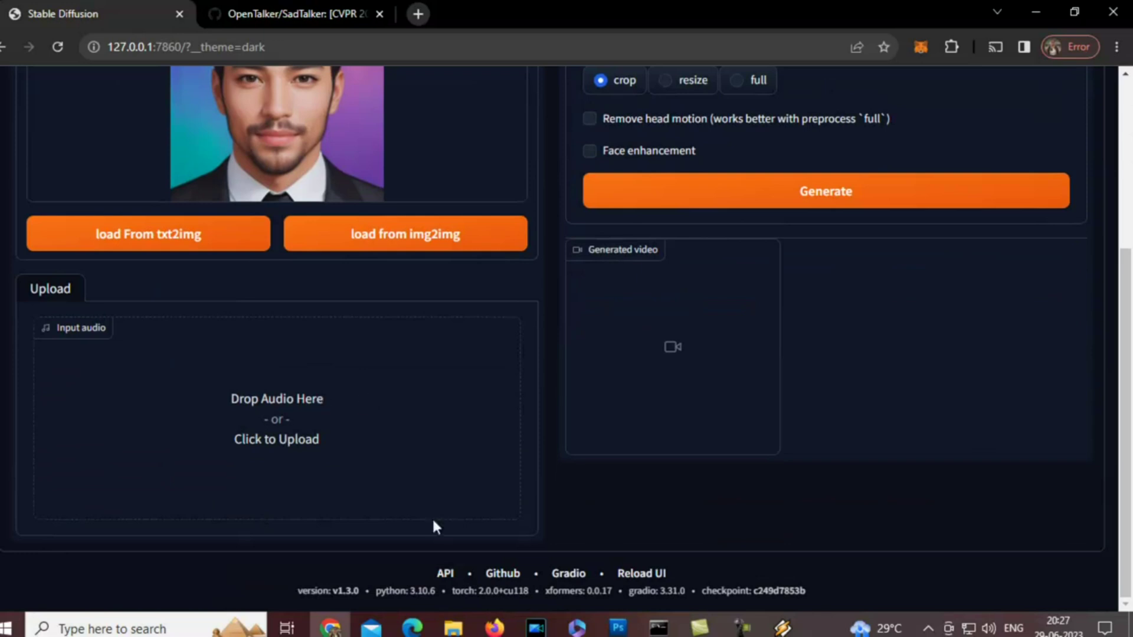
Drop welcome.wav from the audio folder into Input audio and play it back.
mouse_move(453, 626)
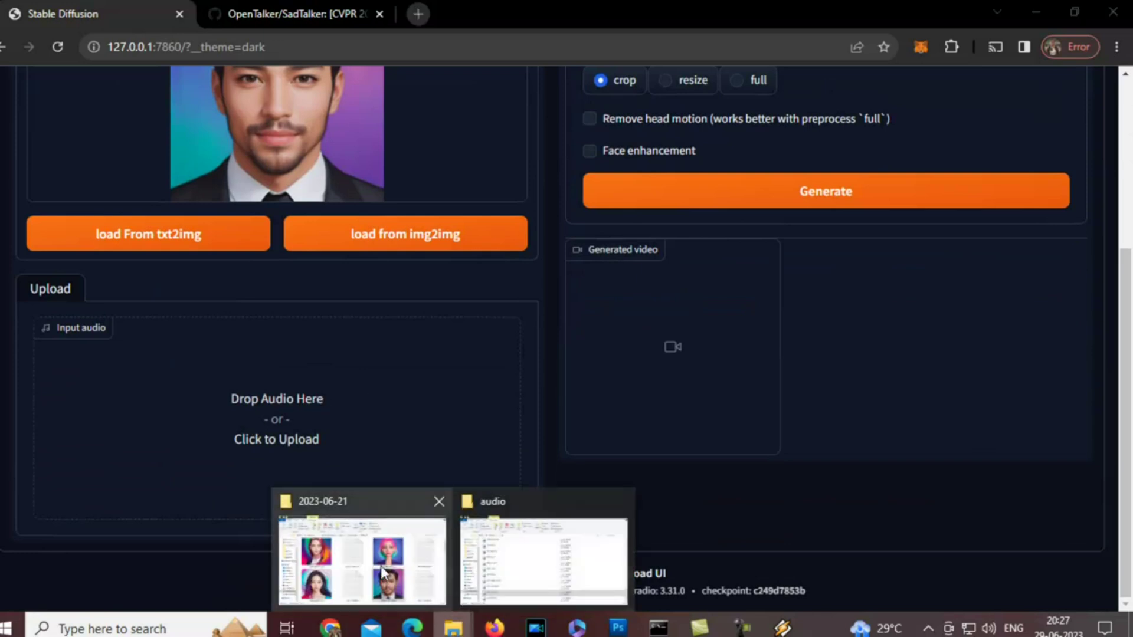
click(531, 563)
drag(205, 531, 317, 472)
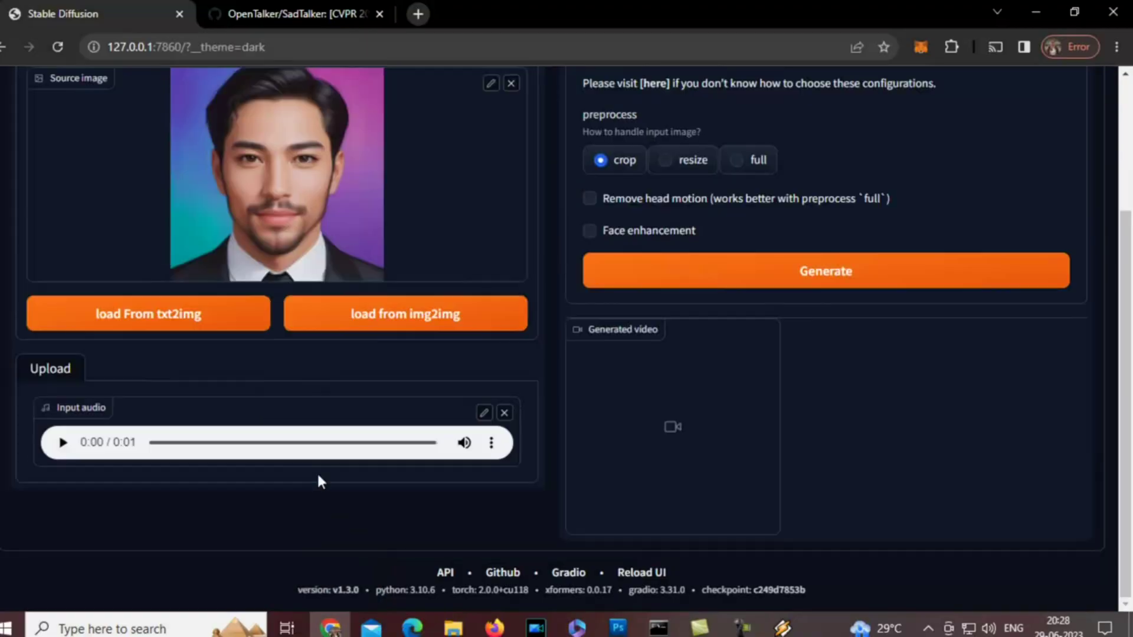
click(62, 443)
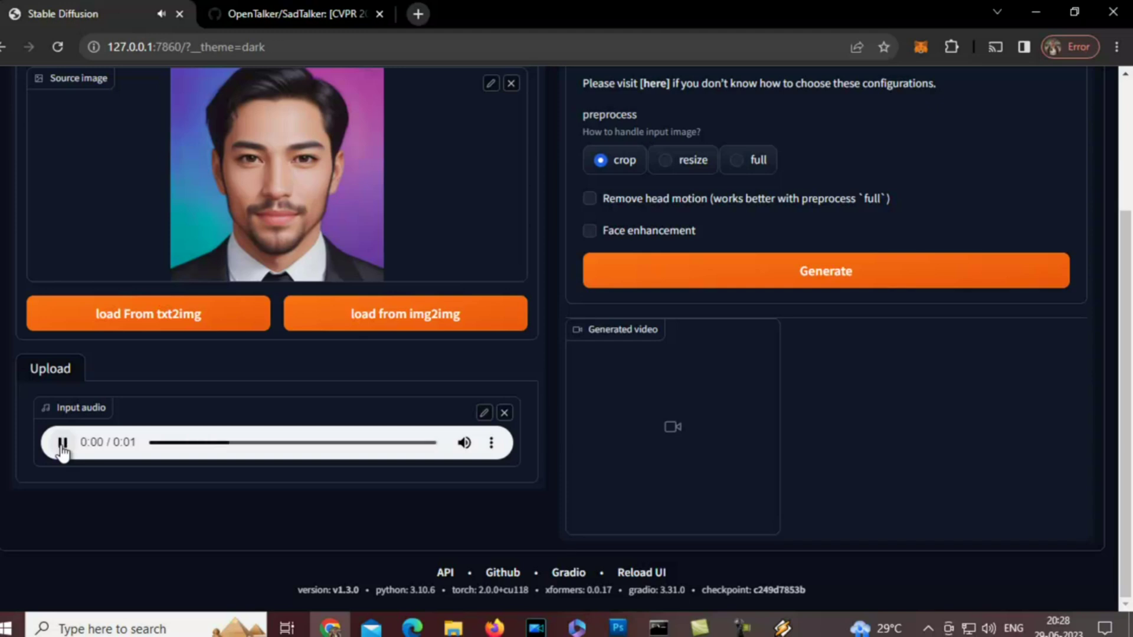
scroll(769, 441, up, 3)
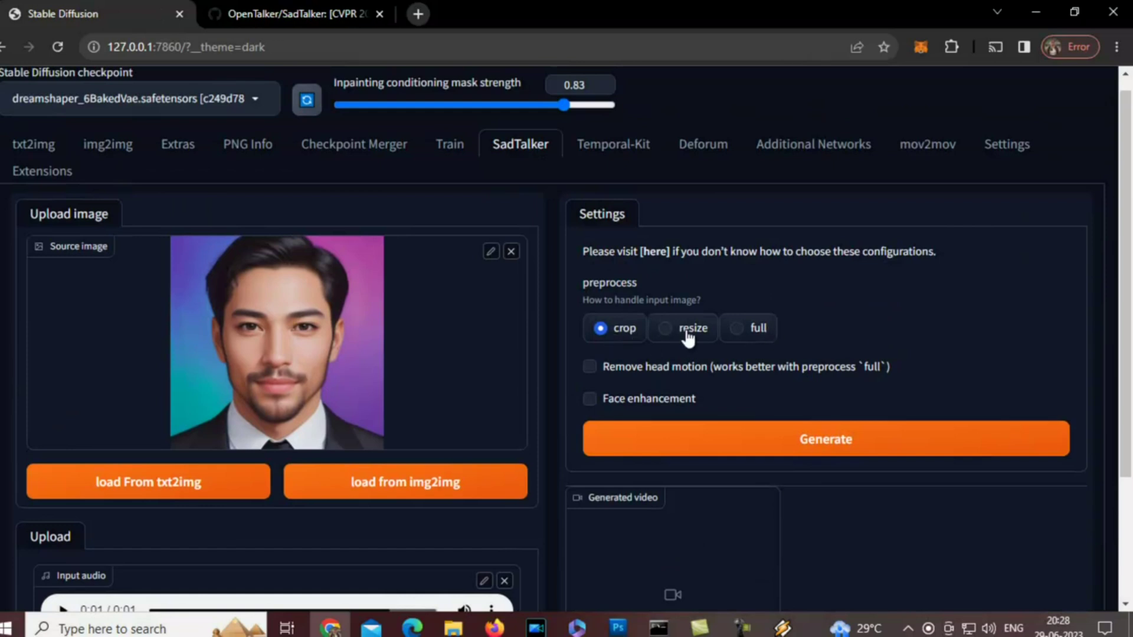
Choose 'full' preprocessing, generate the video, and watch progress in the cmd log.
click(737, 330)
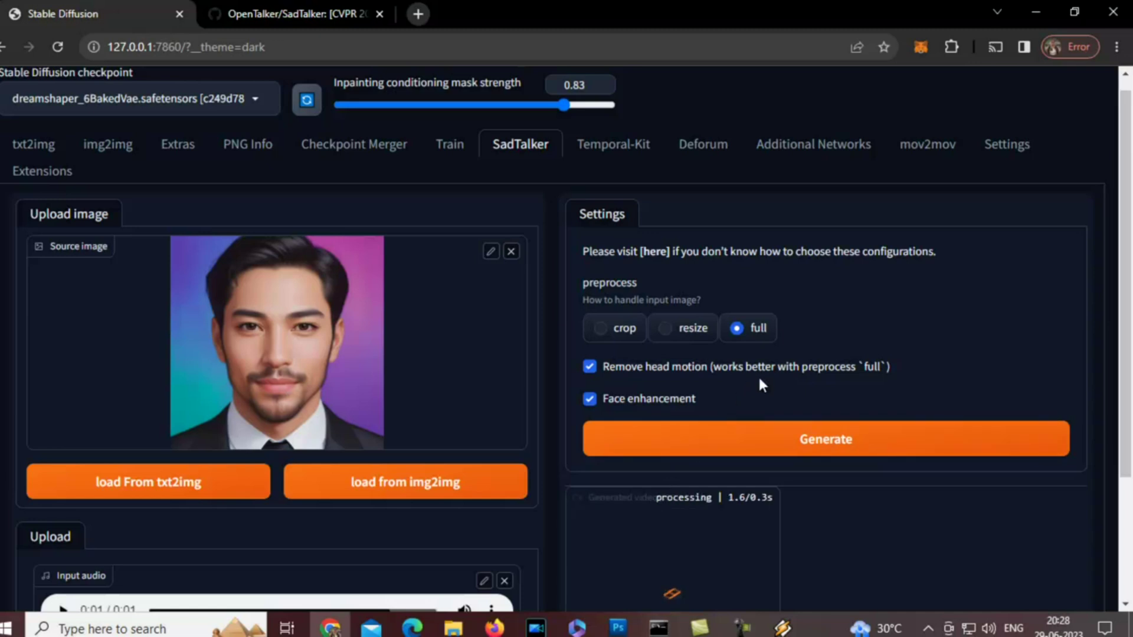
click(659, 628)
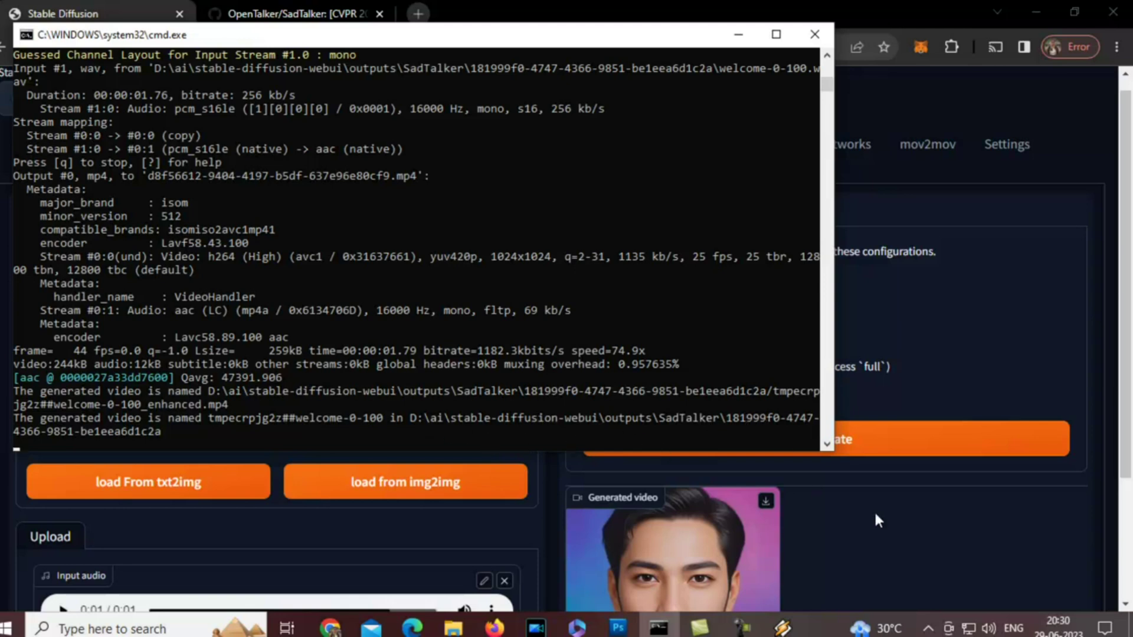
Play the generated one-second talking-head video twice on the SadTalker page.
click(1128, 272)
scroll(865, 490, down, 3)
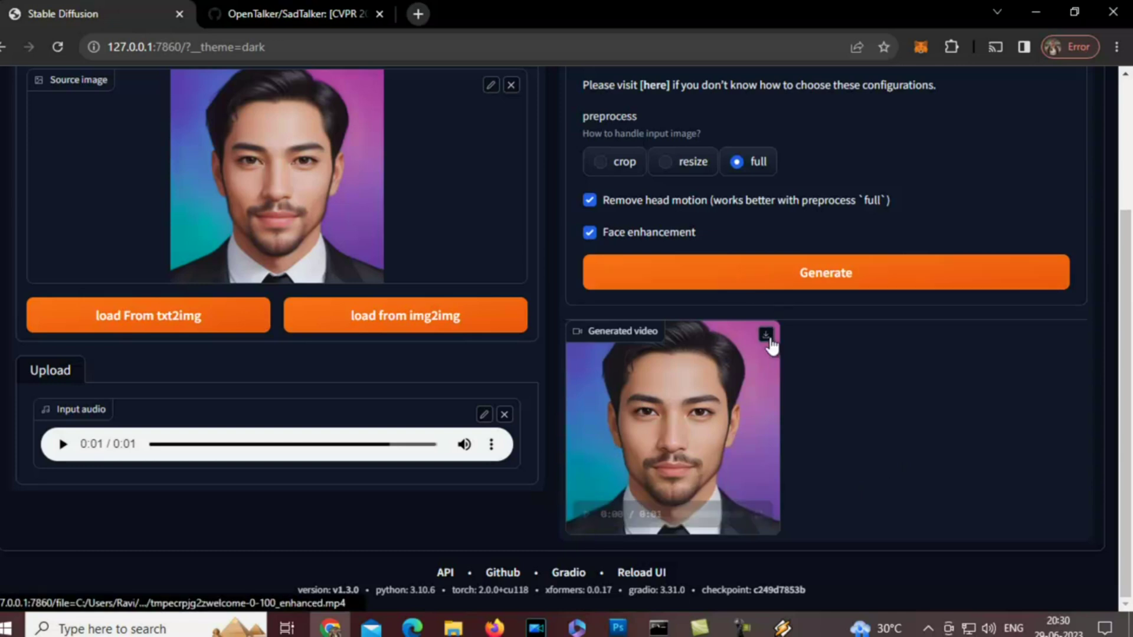
click(586, 516)
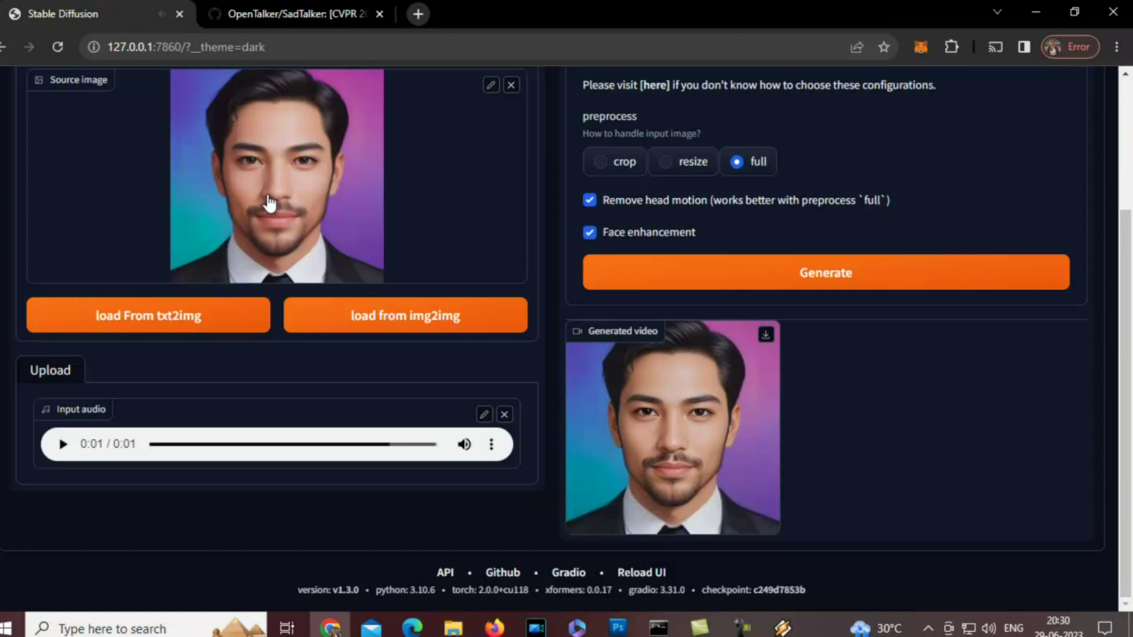
click(586, 515)
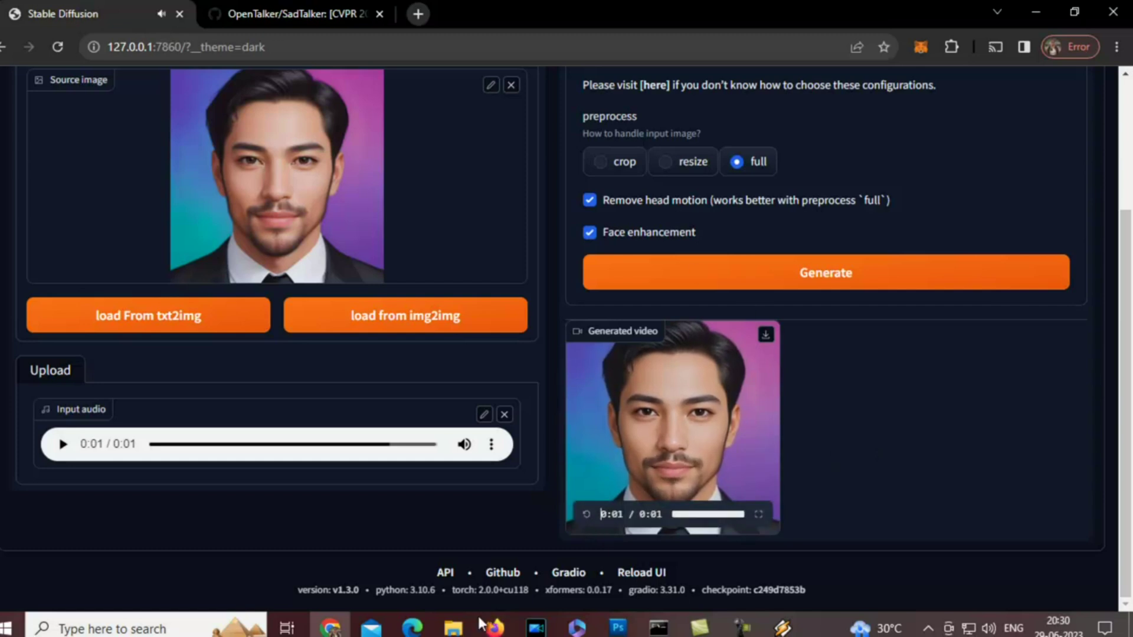
mouse_move(453, 627)
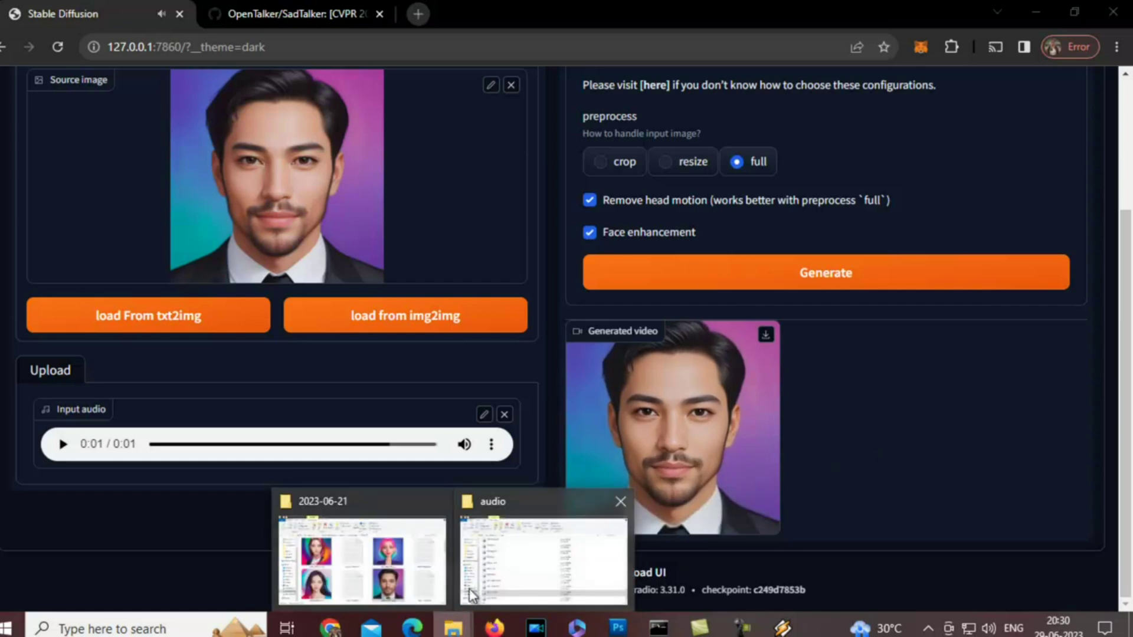
click(392, 555)
Go up to stable-diffusion-webui, open outputs > SadTalker > newest folder, and widen the Name column.
click(62, 134)
click(62, 134)
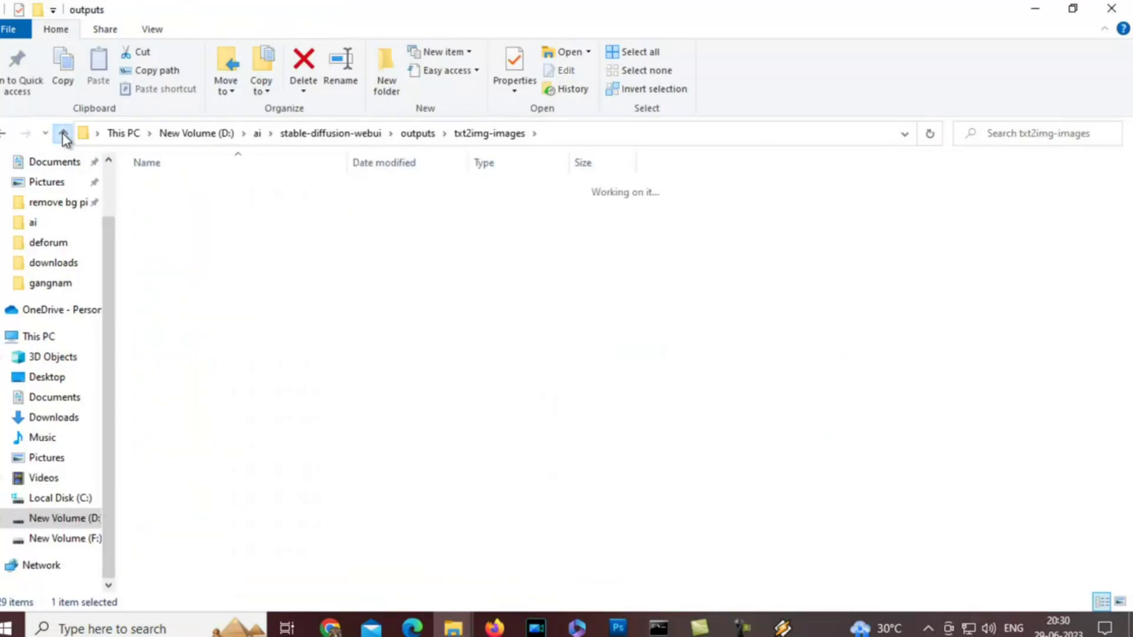
click(63, 135)
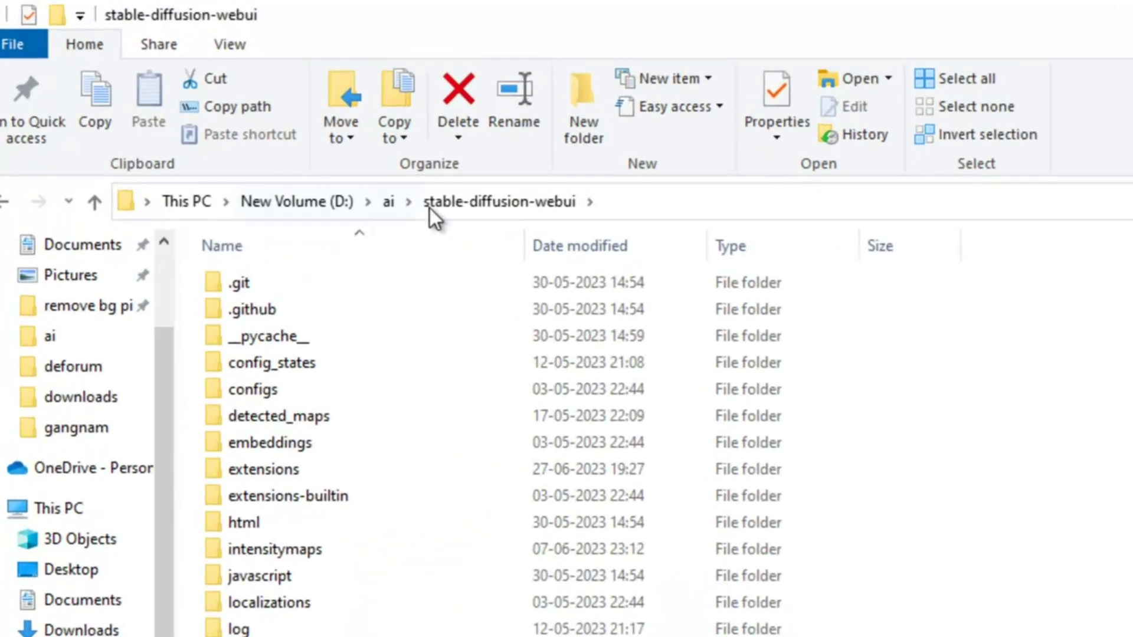
scroll(412, 428, down, 5)
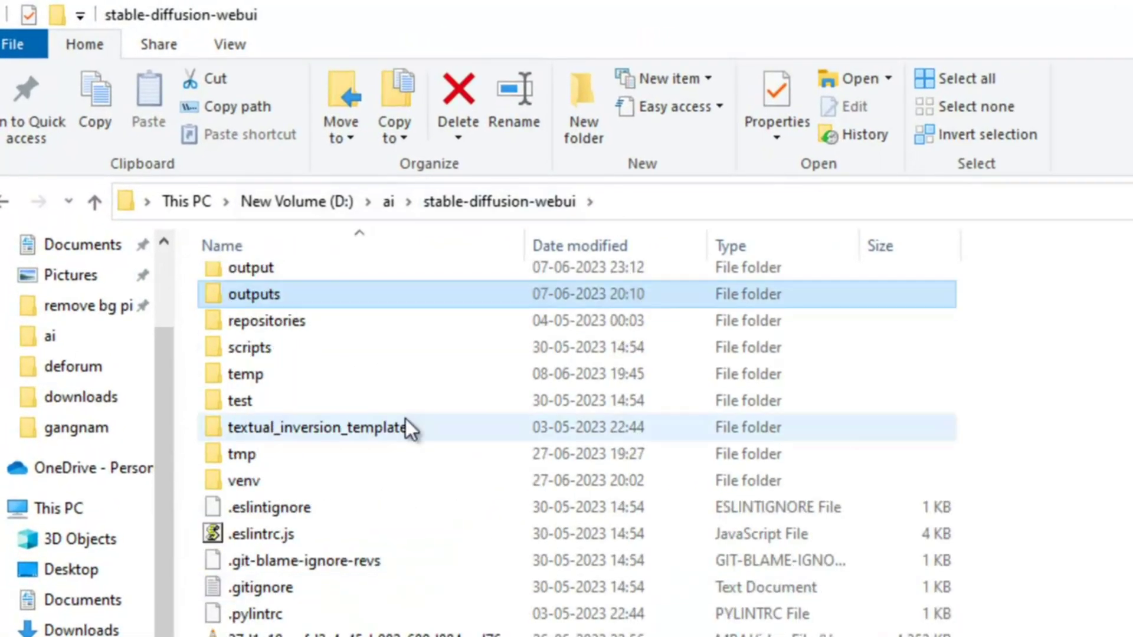
double_click(277, 296)
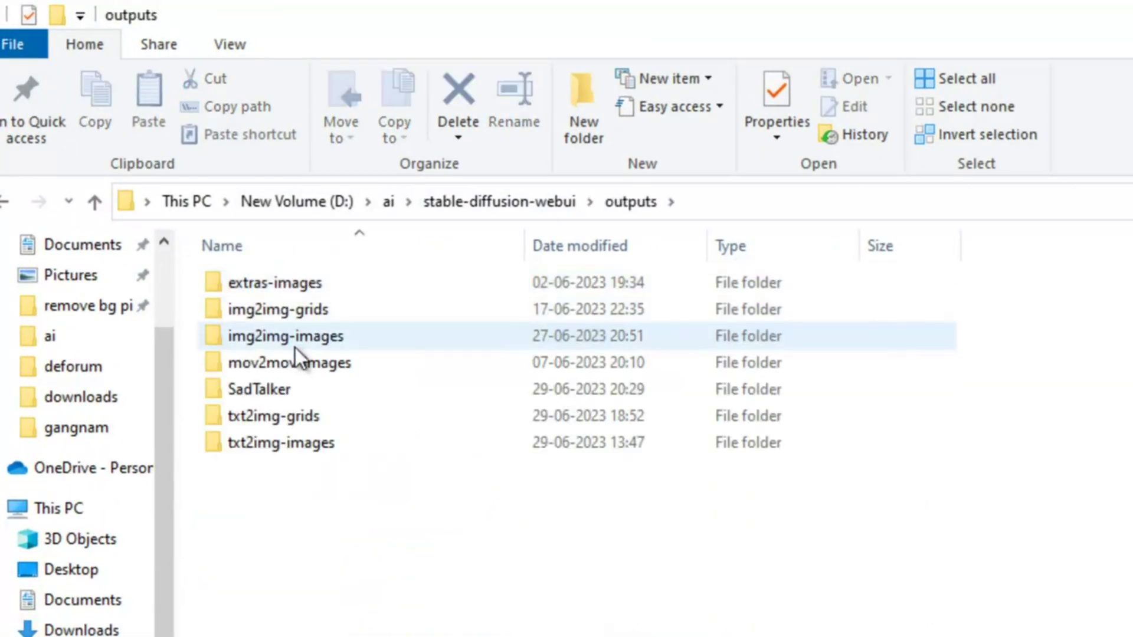
double_click(286, 389)
scroll(285, 388, down, 2)
scroll(286, 388, up, 2)
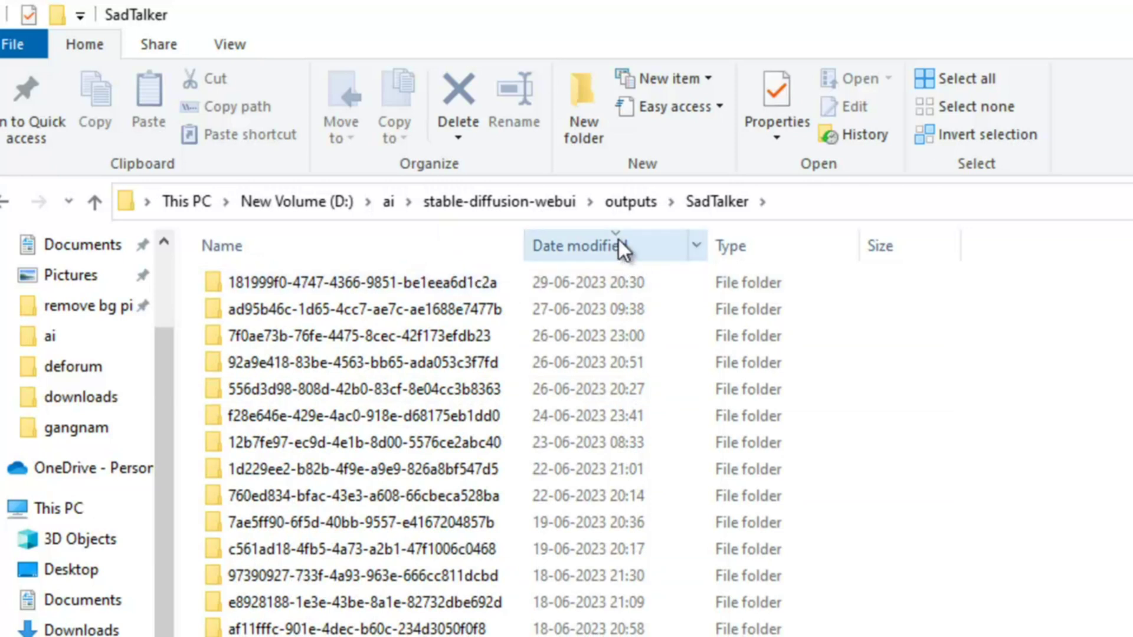
double_click(421, 281)
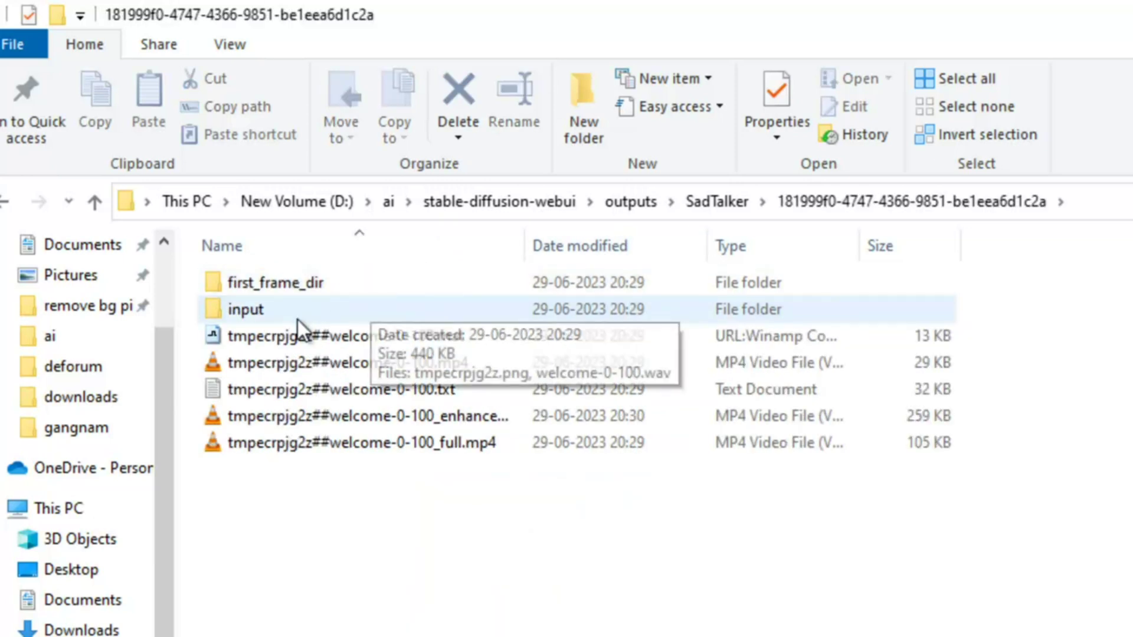
drag(525, 245, 790, 298)
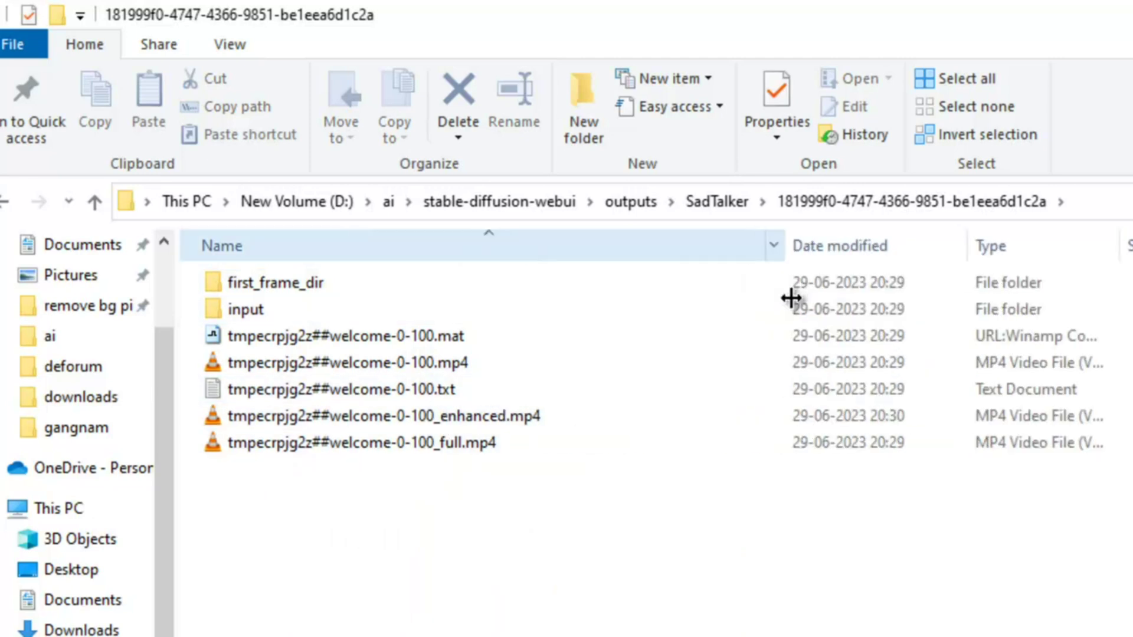